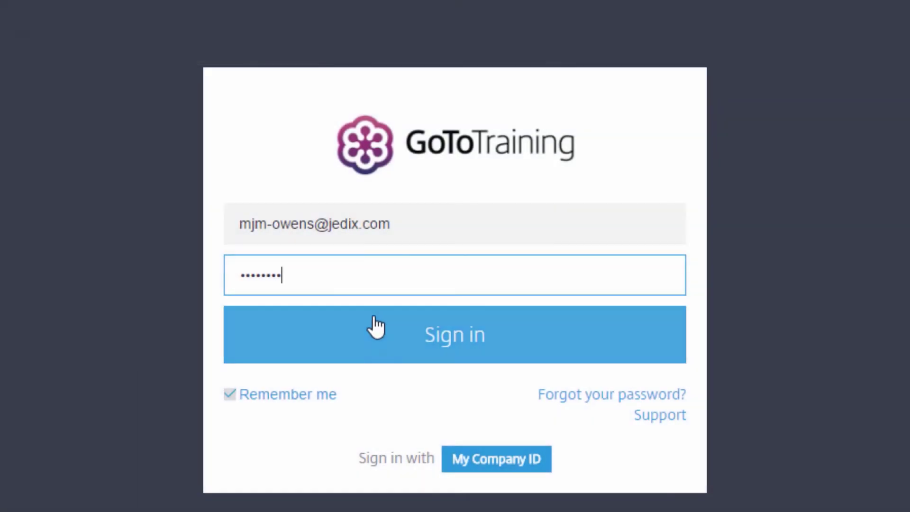
- Sign in to the GoToTraining account and open the list of catalogs
left_click(398, 342)
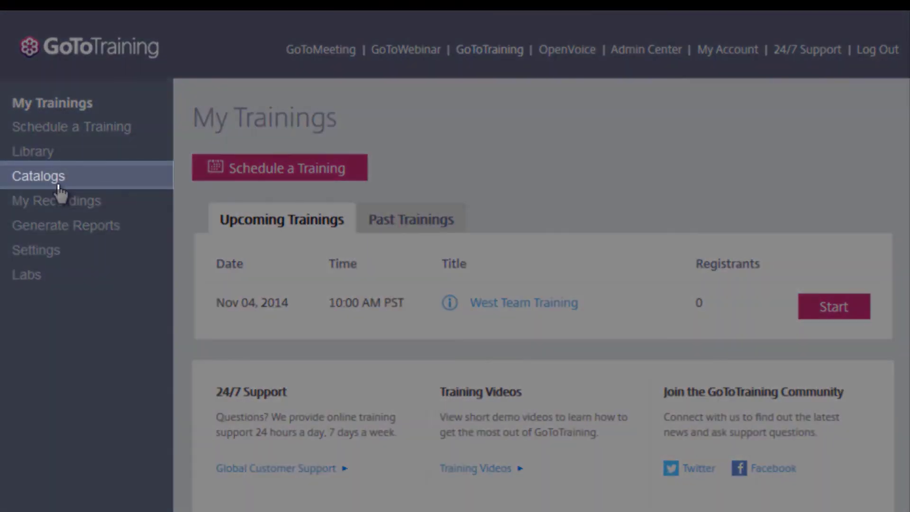
left_click(59, 185)
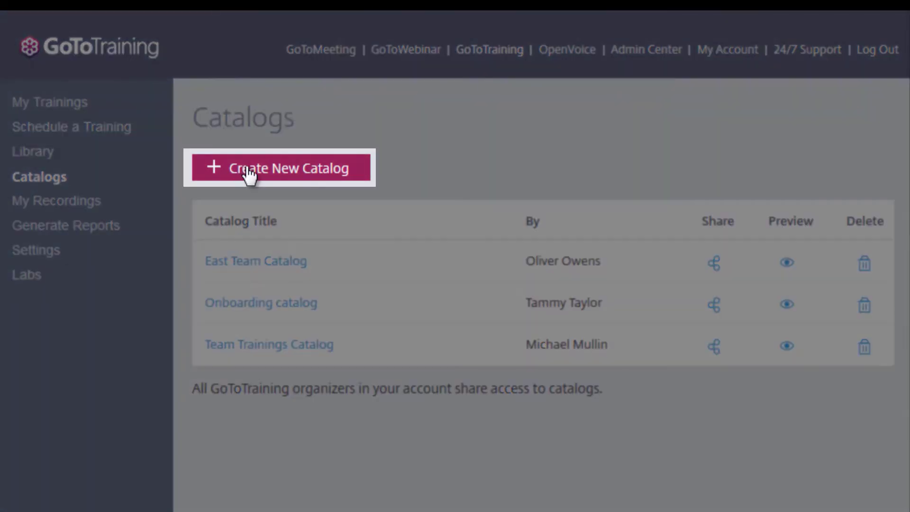
- Create a catalog titled "West Team Catalog" with the description "The trainings included in this catalog are mandatory fot the West Team members."
left_click(248, 174)
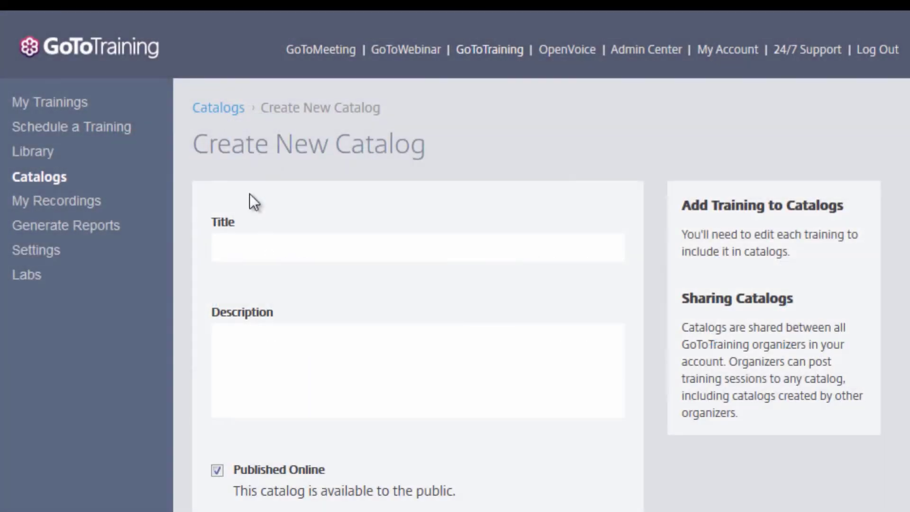
left_click(258, 251)
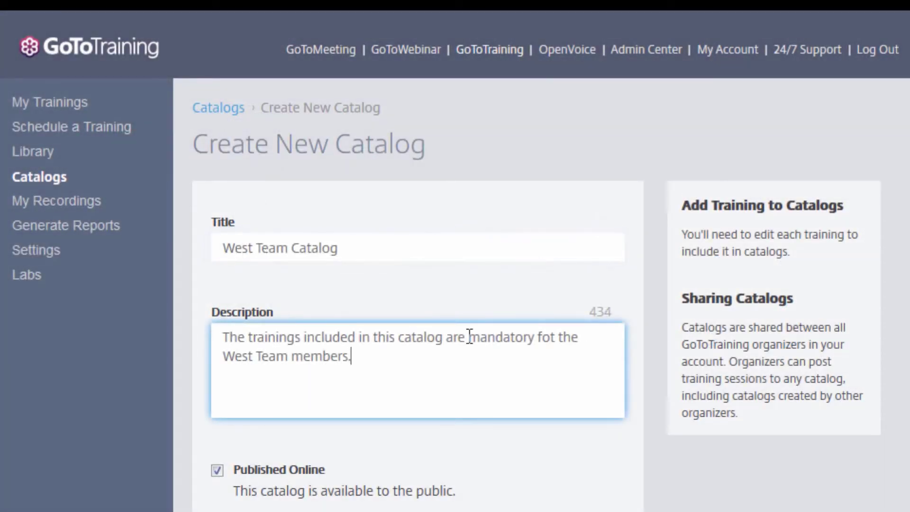
type(".")
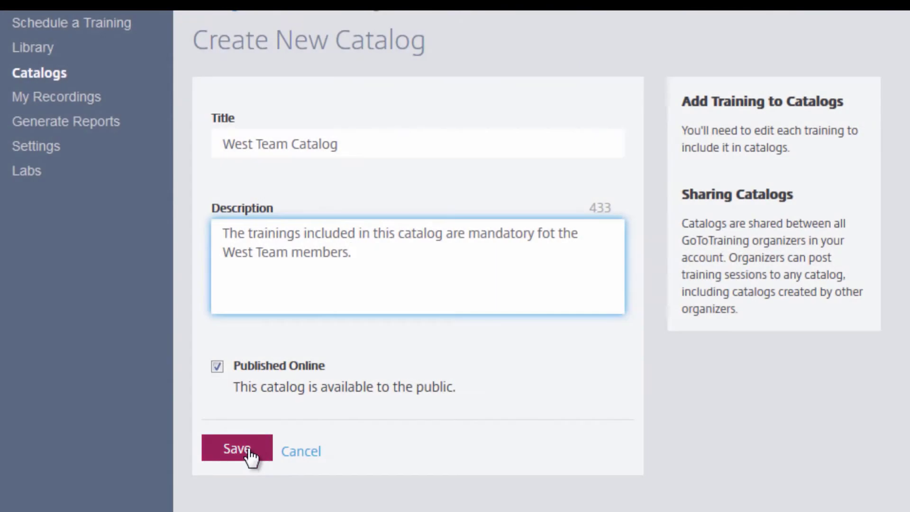
left_click(247, 453)
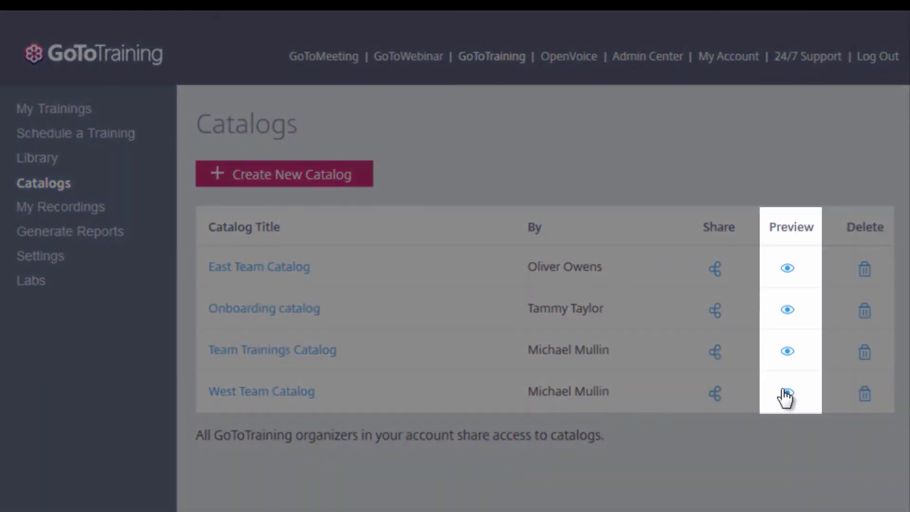
- Preview the West Team Catalog, and select its catalog link in the sharing options
left_click(786, 394)
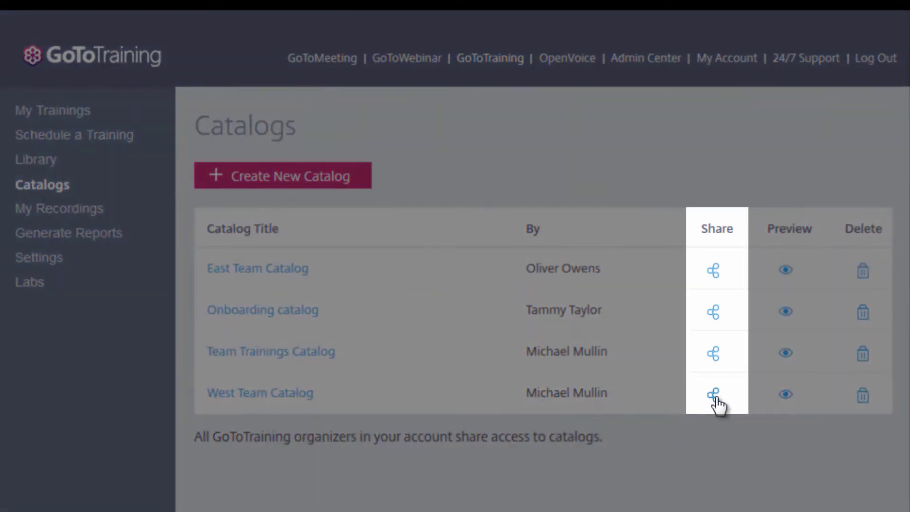
left_click(714, 398)
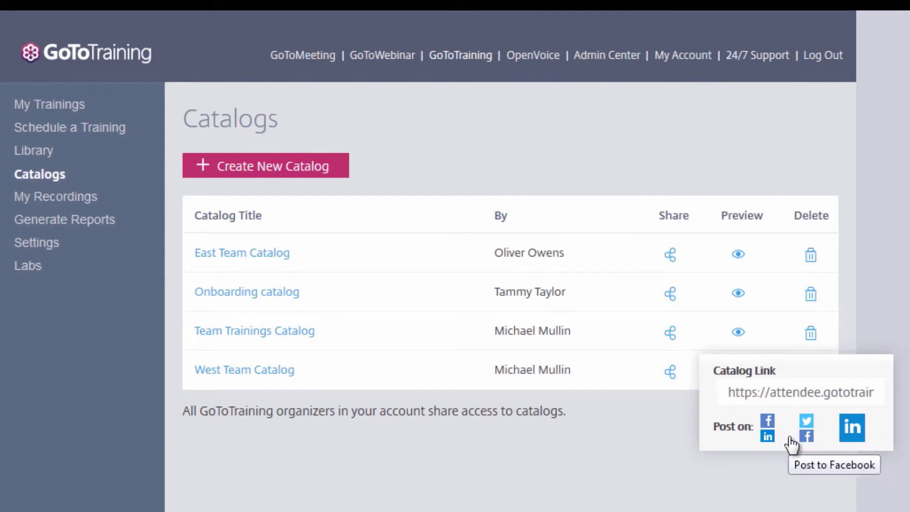
left_click(787, 401)
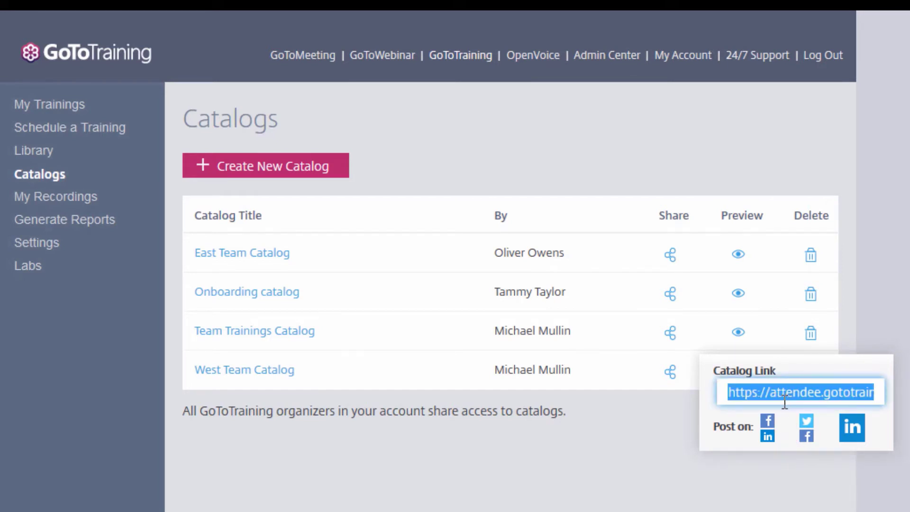
left_click(663, 437)
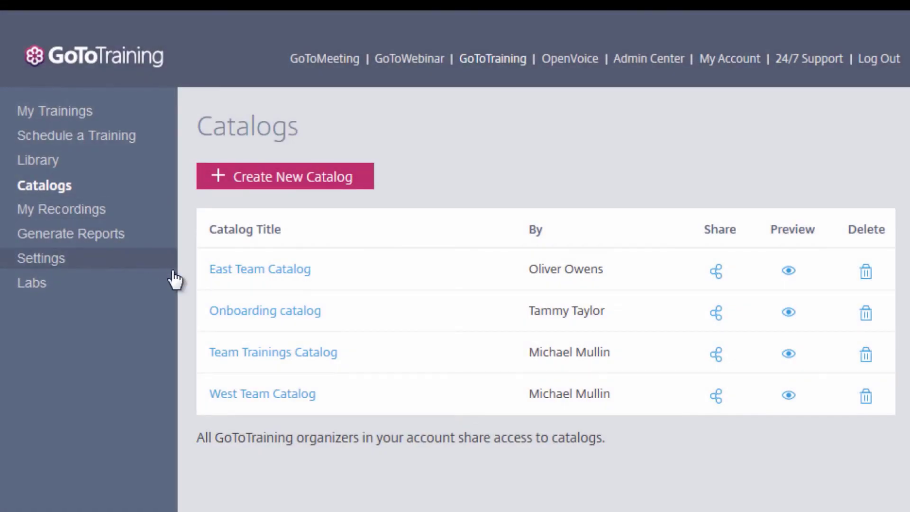
- Open the West Team Catalog for editing and select its embed code
left_click(269, 394)
scroll(297, 354, "down", 7)
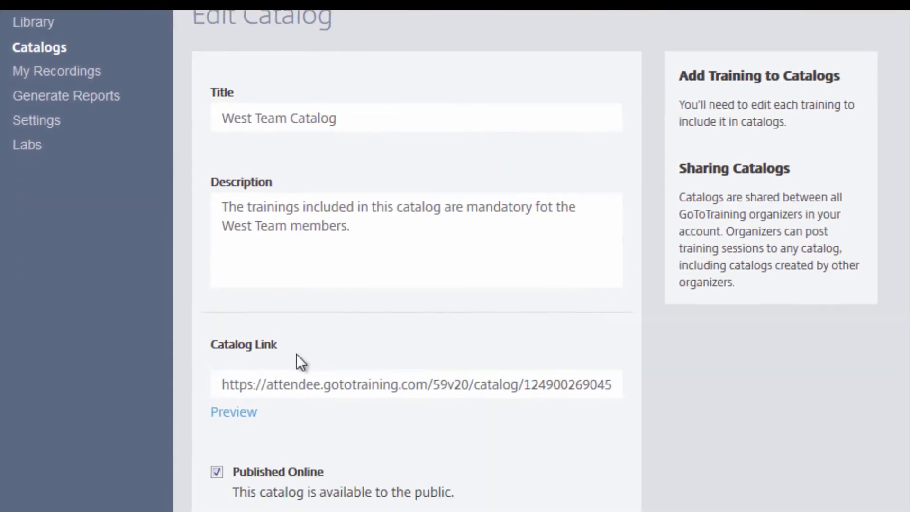
scroll(391, 403, "down", 2)
left_click(416, 411)
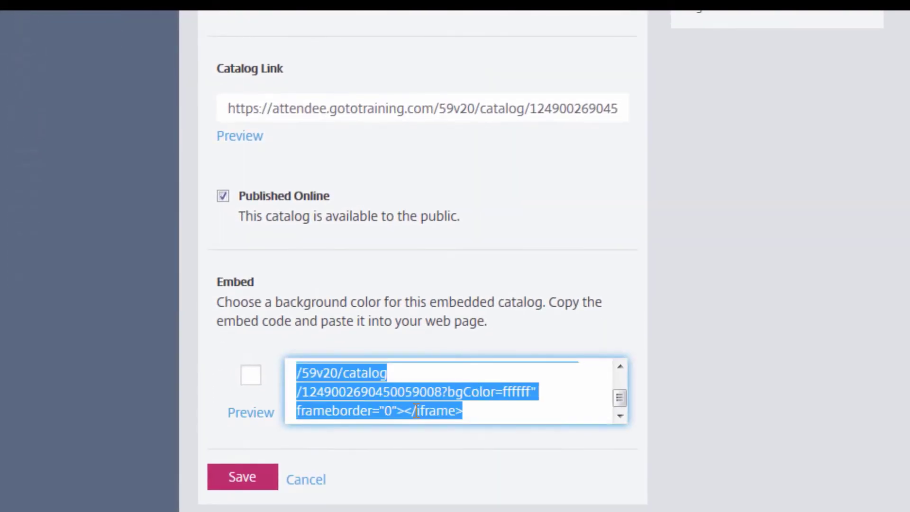
- Set the embedded catalog's background color to #9c3232 and save the catalog
left_click(254, 379)
left_click(385, 218)
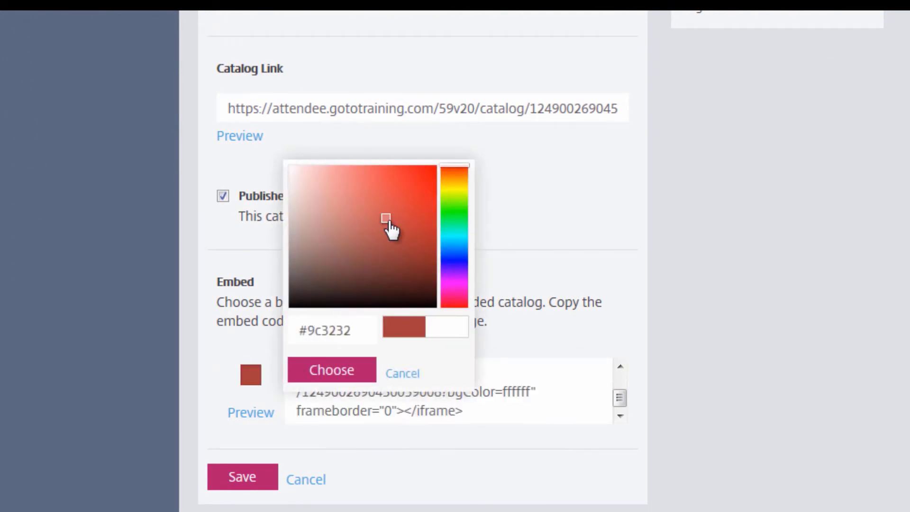
left_click(352, 374)
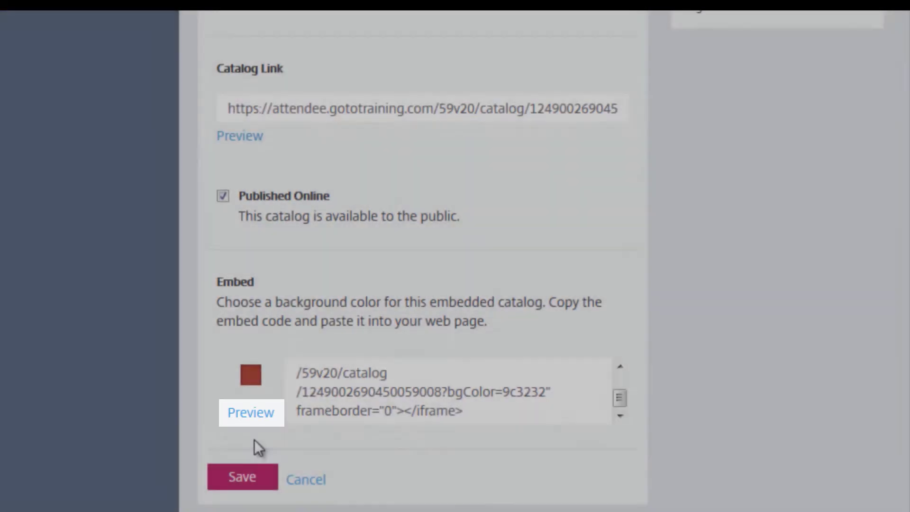
left_click(248, 484)
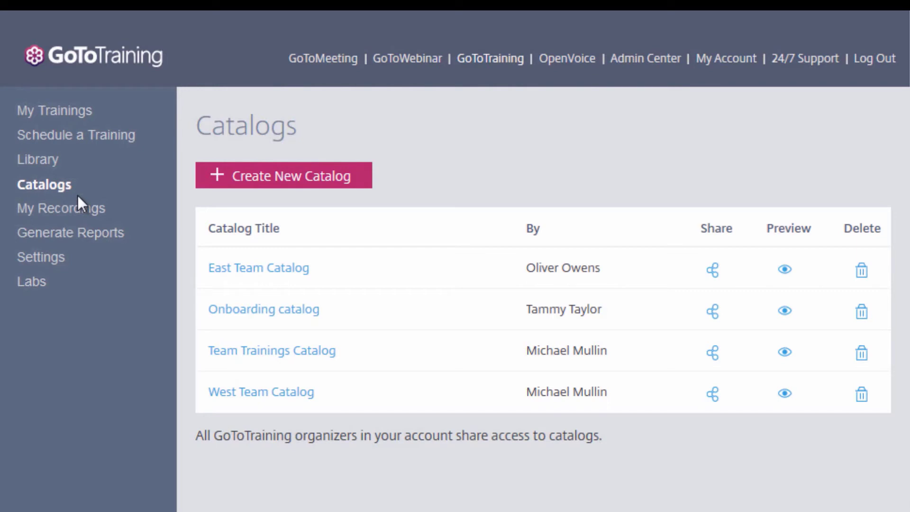
- Open the West Team Training from the upcoming trainings and edit its catalog publishing settings
left_click(80, 114)
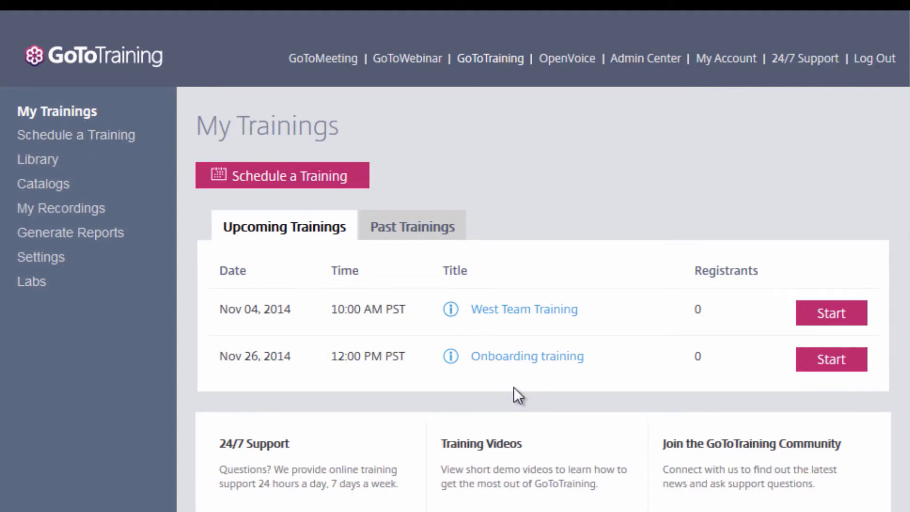
left_click(541, 310)
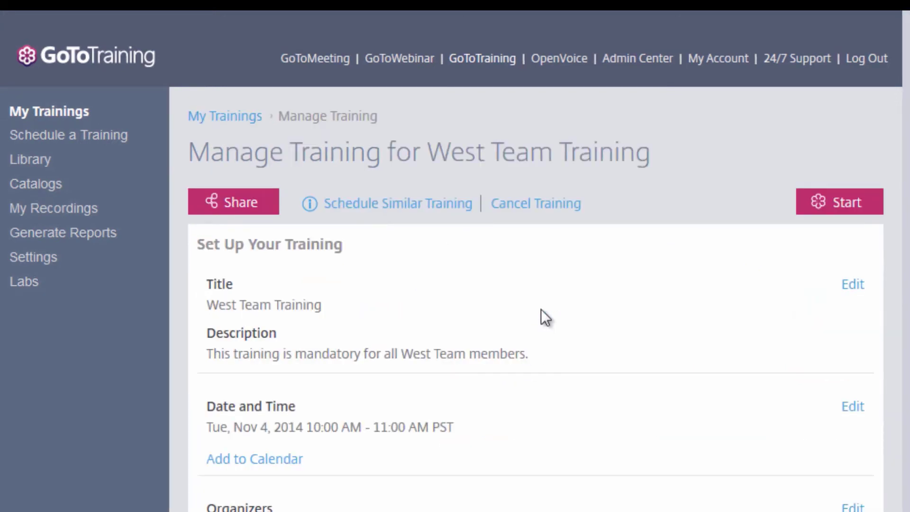
scroll(544, 314, "down", 10)
scroll(545, 331, "down", 7)
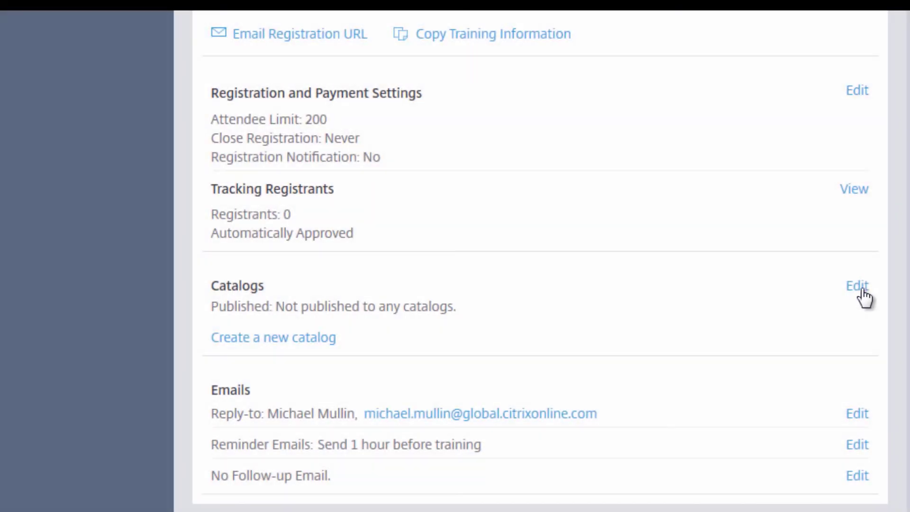
left_click(861, 288)
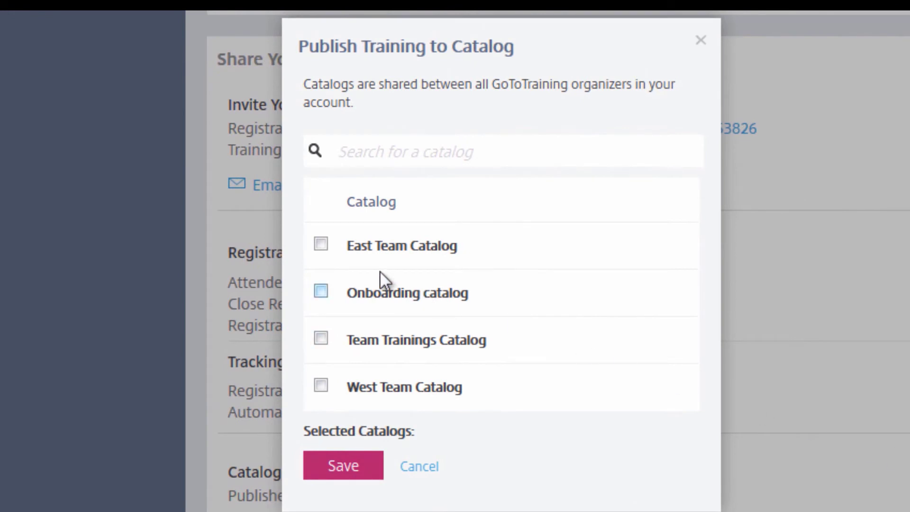
- Publish the training to the East Team Catalog, Onboarding catalog, Team Trainings Catalog and West Team Catalog
left_click(321, 248)
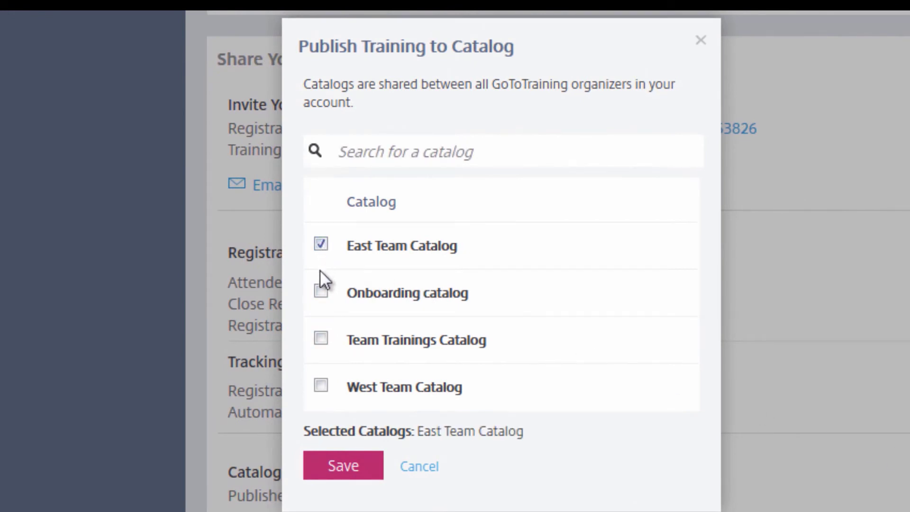
left_click(321, 303)
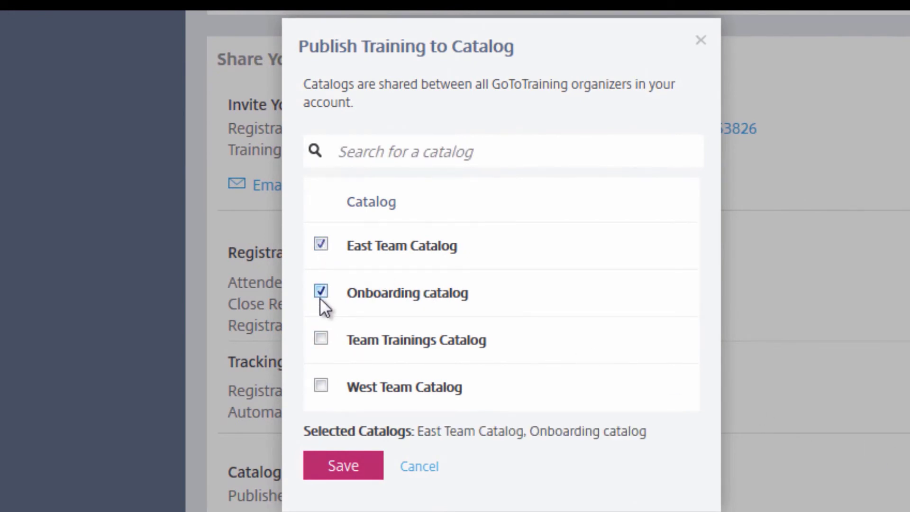
left_click(322, 338)
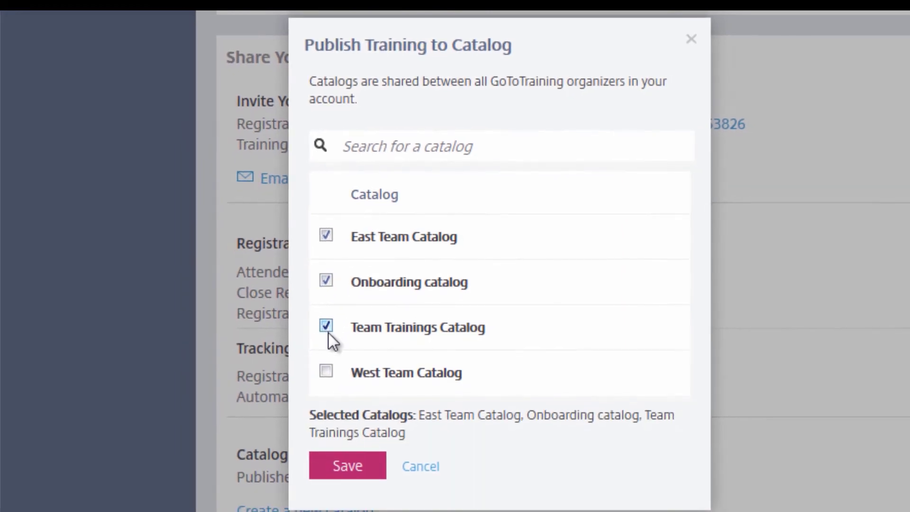
left_click(327, 372)
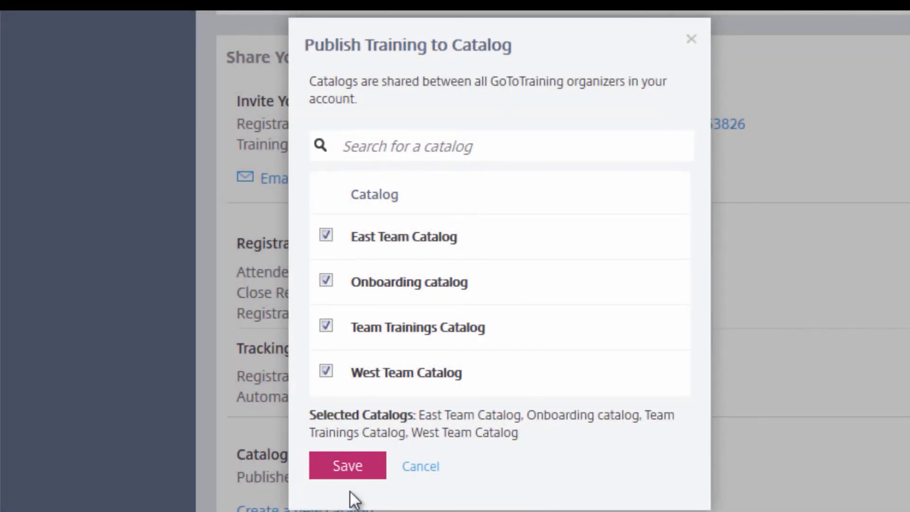
left_click(349, 477)
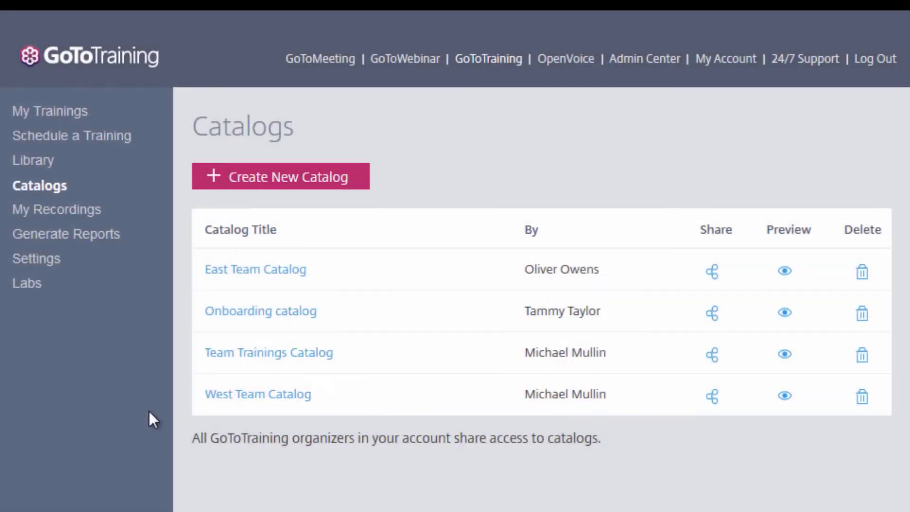
- Turn the West Team Catalog's Published Online option off and back on, and save the catalog
left_click(228, 398)
scroll(225, 396, "down", 8)
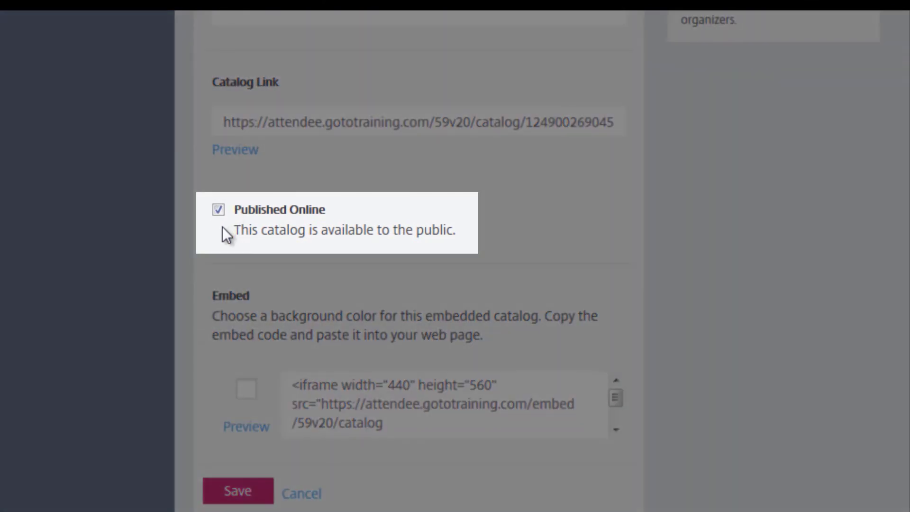
left_click(218, 210)
left_click(217, 210)
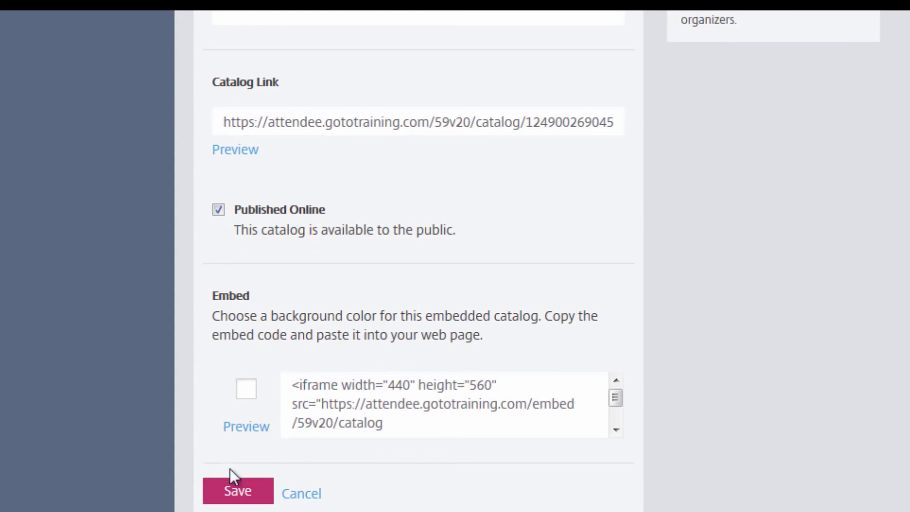
left_click(237, 491)
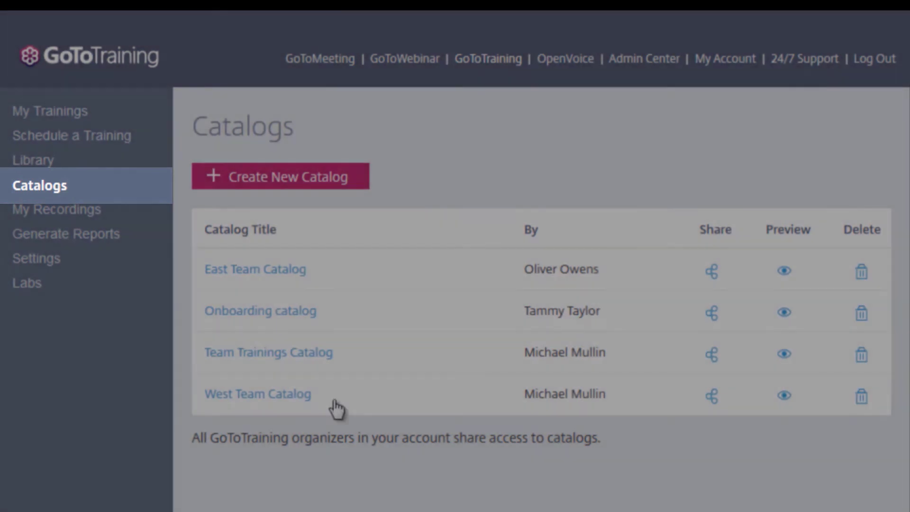
- Select the West Team Catalog's share link, and open the West Team Training registration form from the public catalog page
left_click(712, 395)
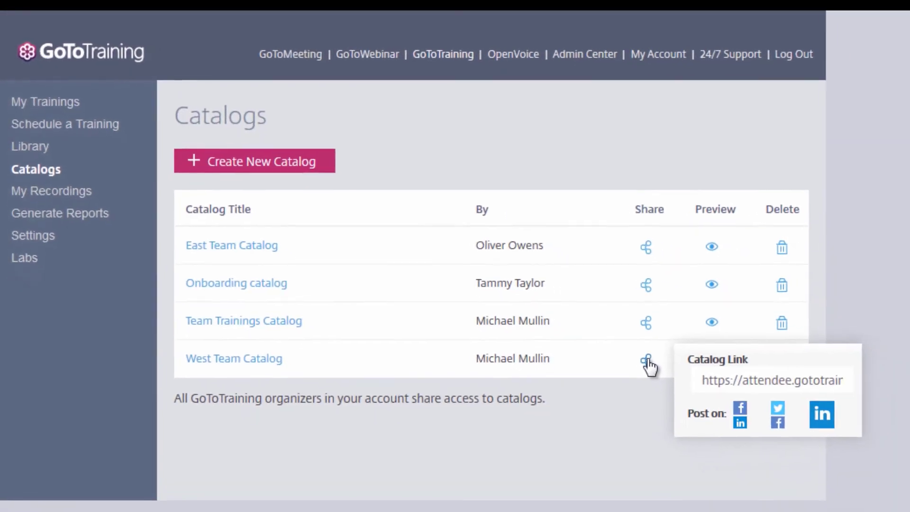
left_click(721, 380)
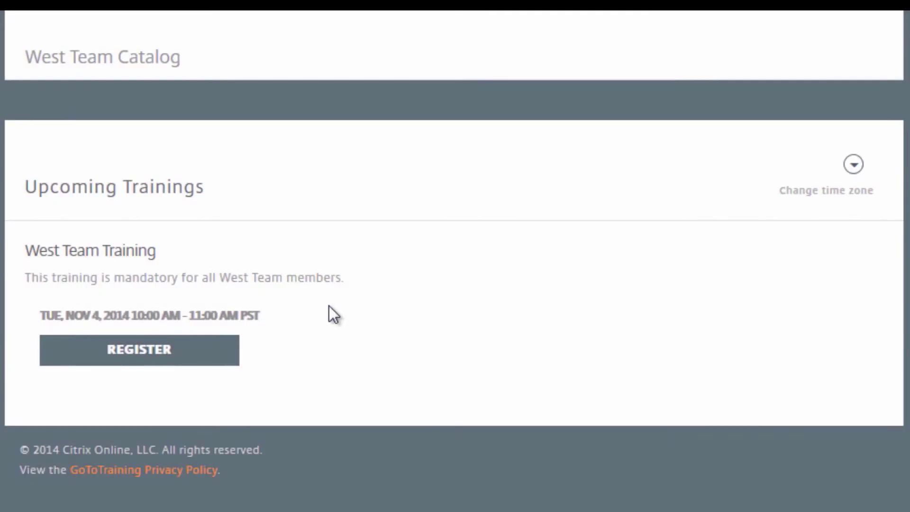
left_click(138, 348)
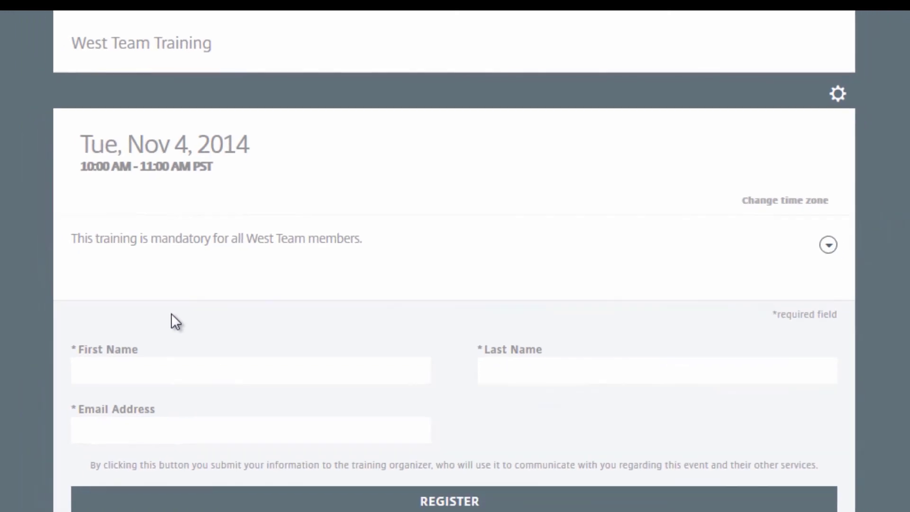